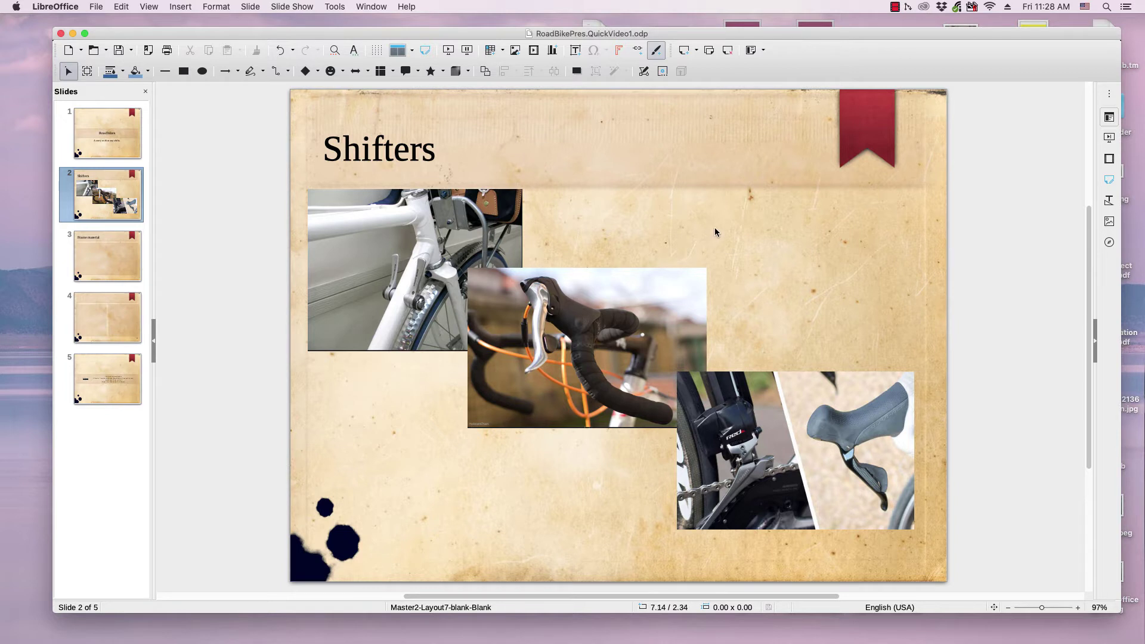
- Reveal the Insert menu's list of insertable items on the Shifters slide
left_click(185, 10)
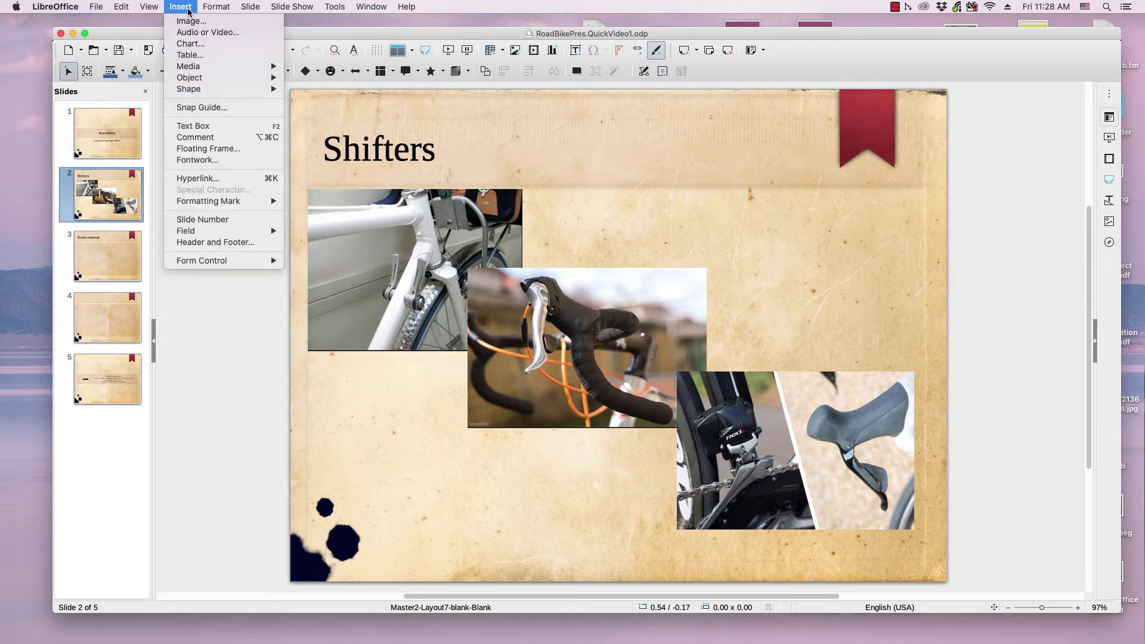
mouse_move(234, 21)
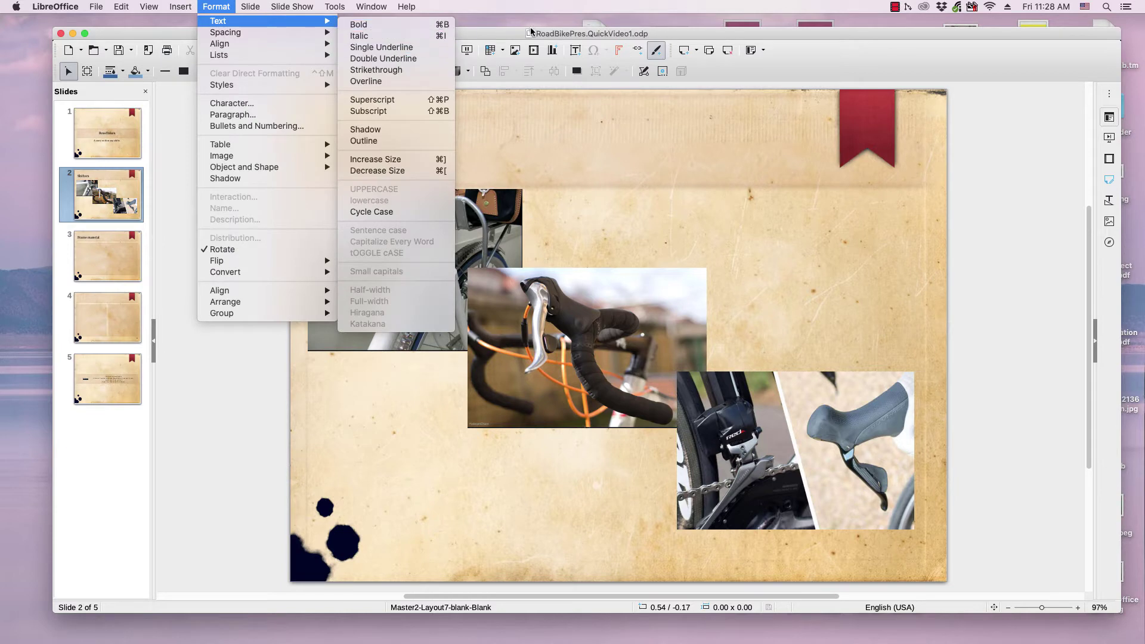
- Dismiss the Format menu and return to the Insert menu for a slide-number field
left_click(531, 33)
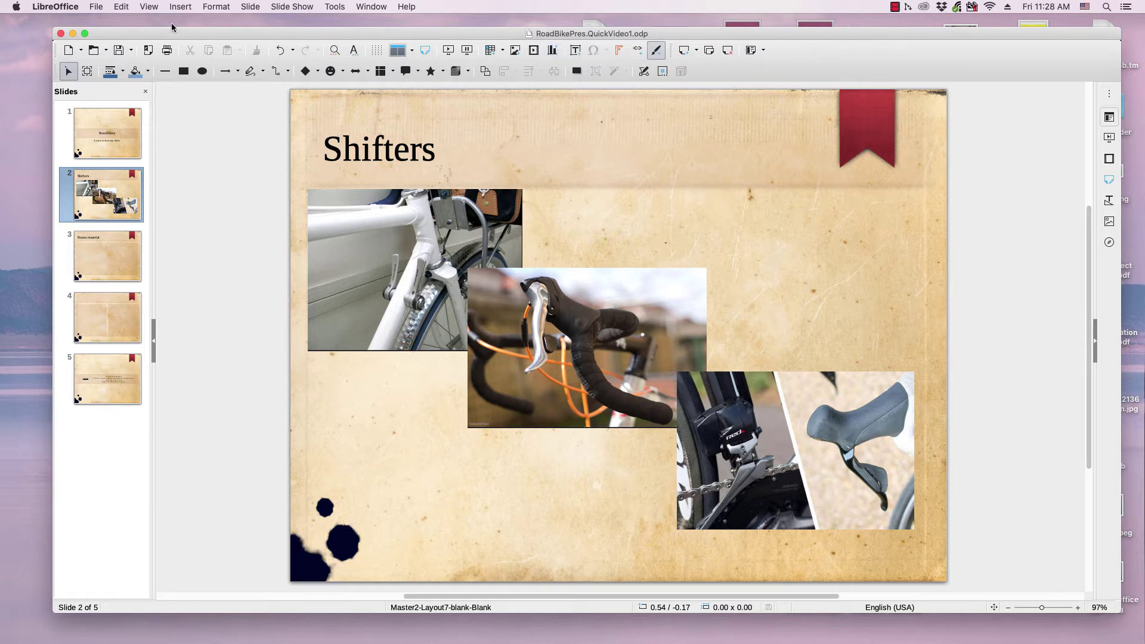
left_click(180, 7)
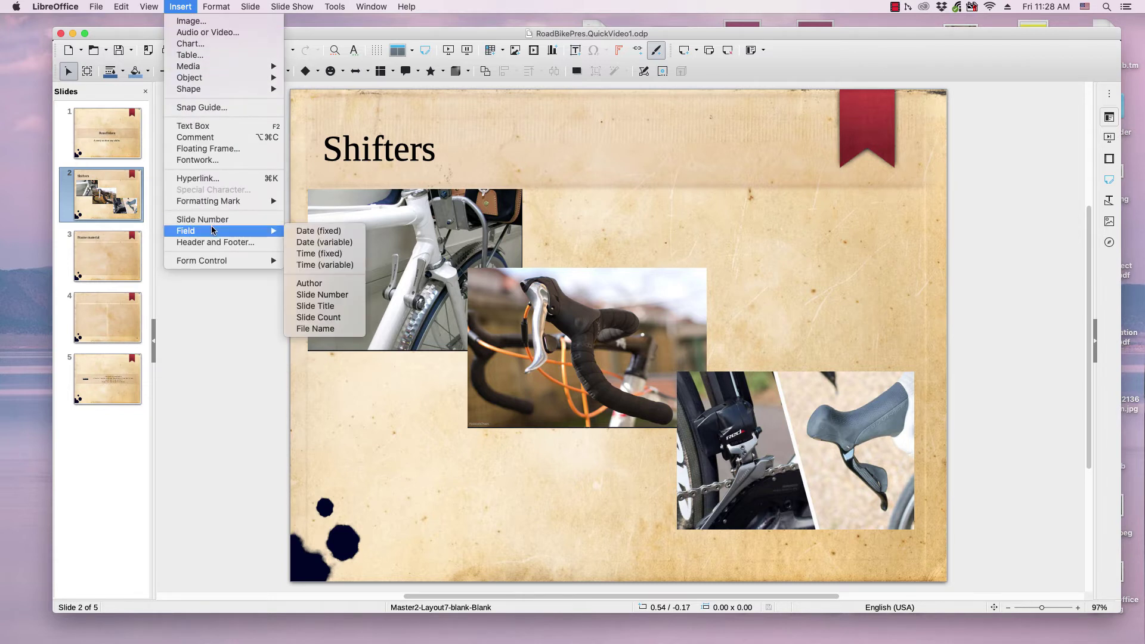
mouse_move(185, 232)
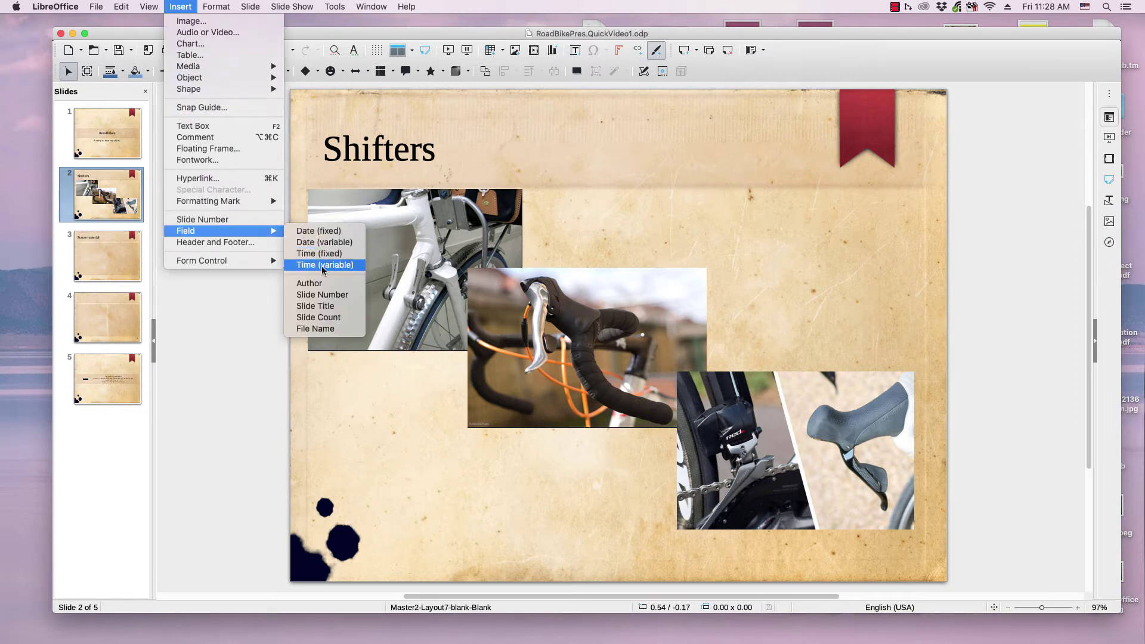
- Insert the slide-number field and place its box at the slide's bottom right
left_click(330, 296)
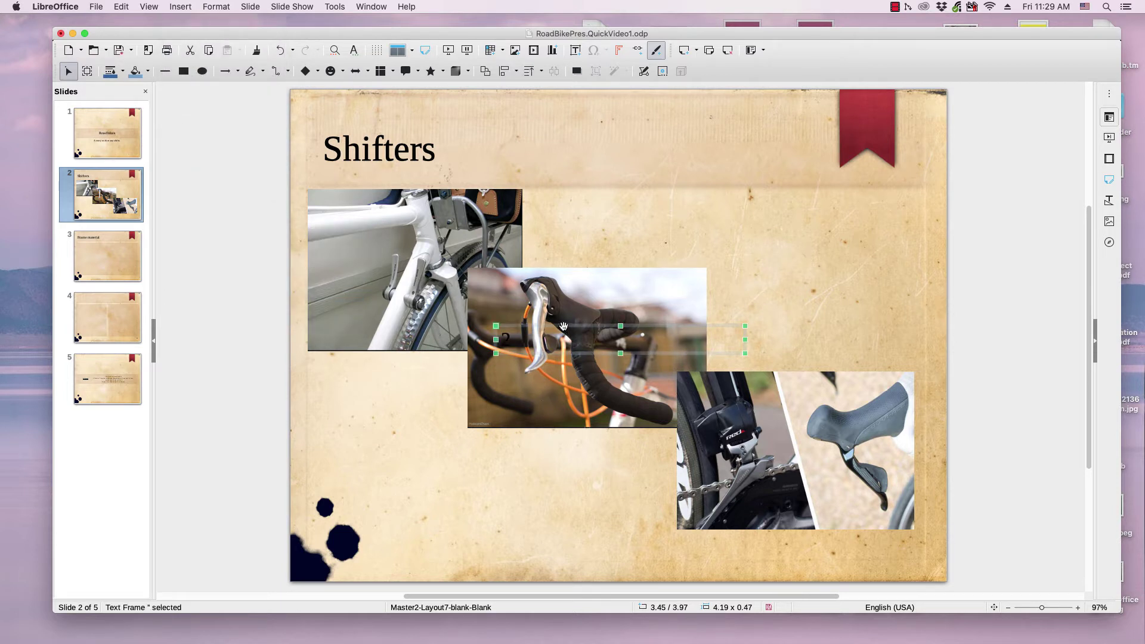
left_click_drag(563, 327, 561, 347)
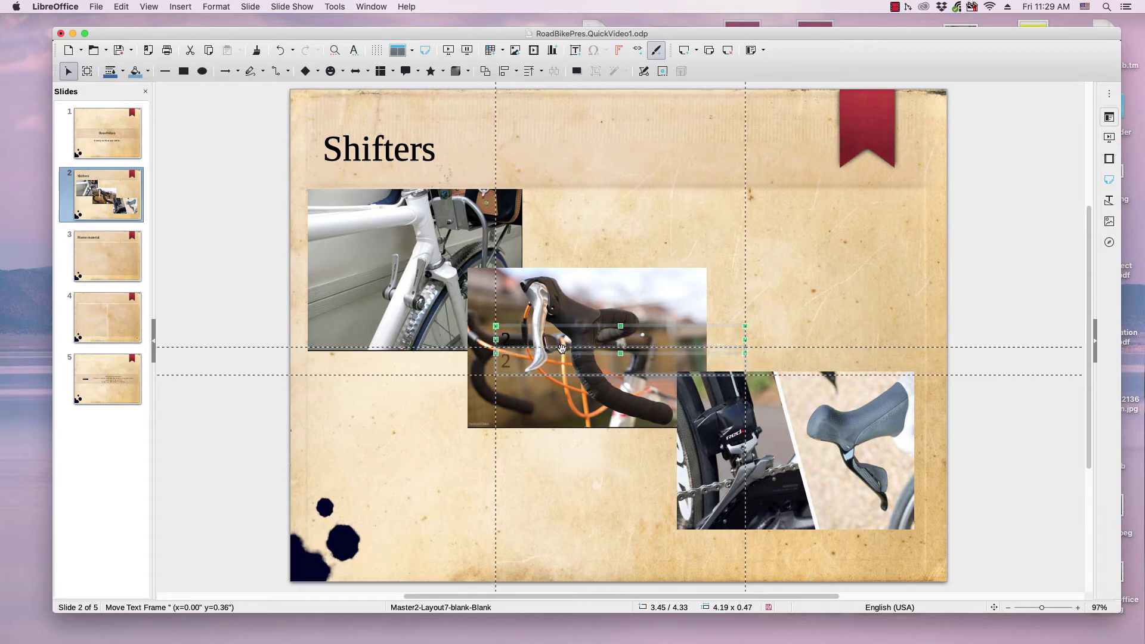
mouse_move(561, 347)
left_mouse_down()
mouse_move(633, 468)
mouse_move(732, 545)
left_mouse_up()
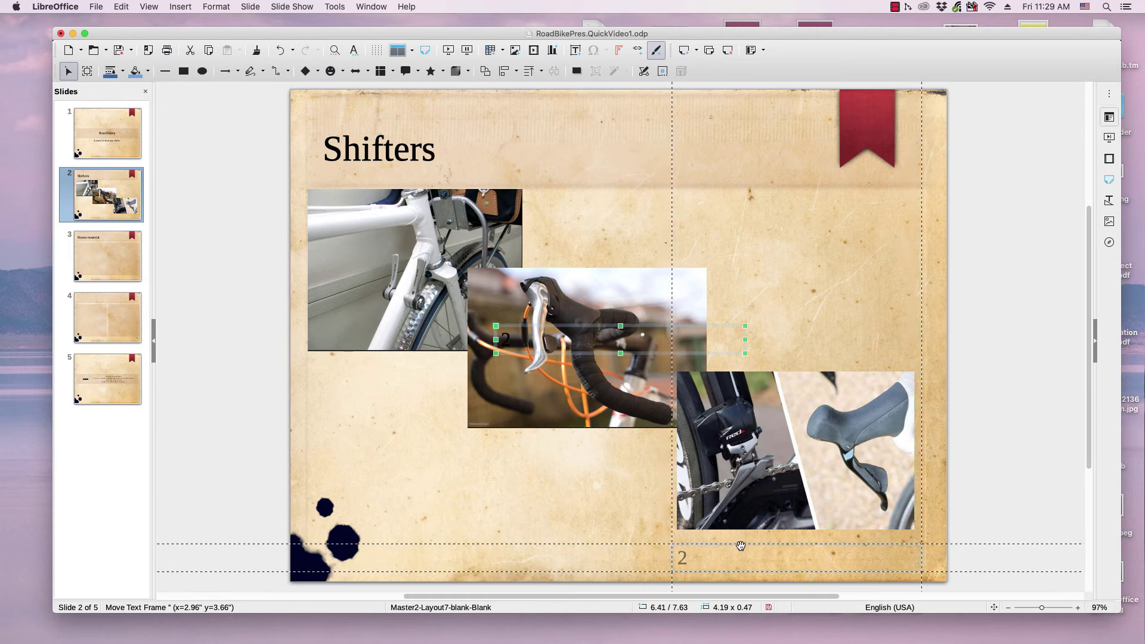
left_click_drag(732, 546, 743, 545)
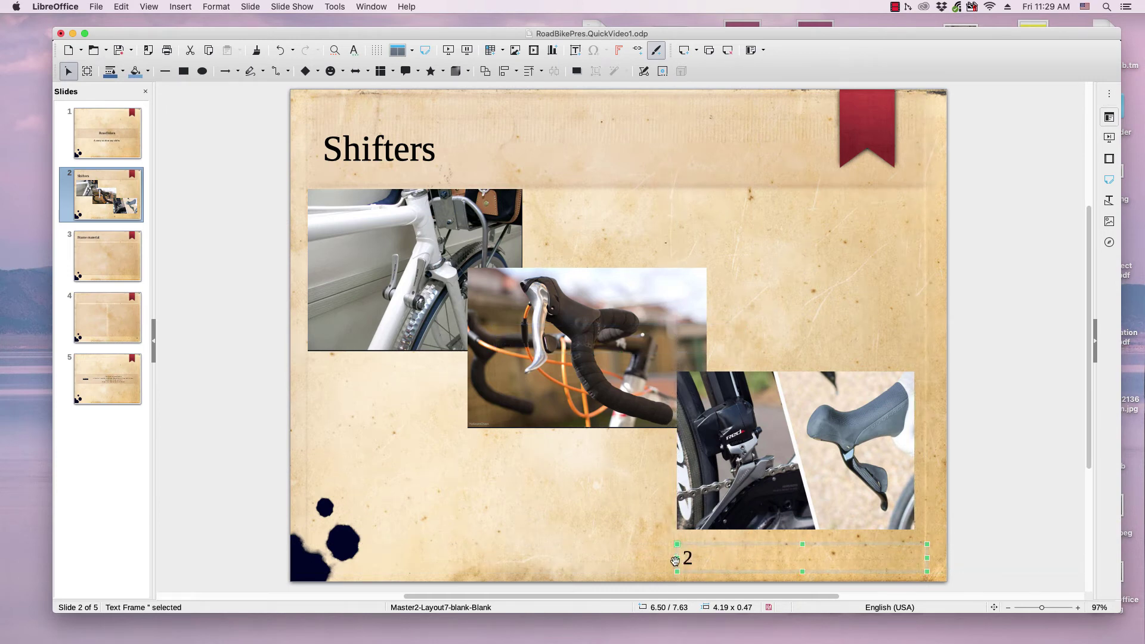
- Adjust the slide-number box width back to original and enter its text for editing
left_click_drag(677, 557, 830, 546)
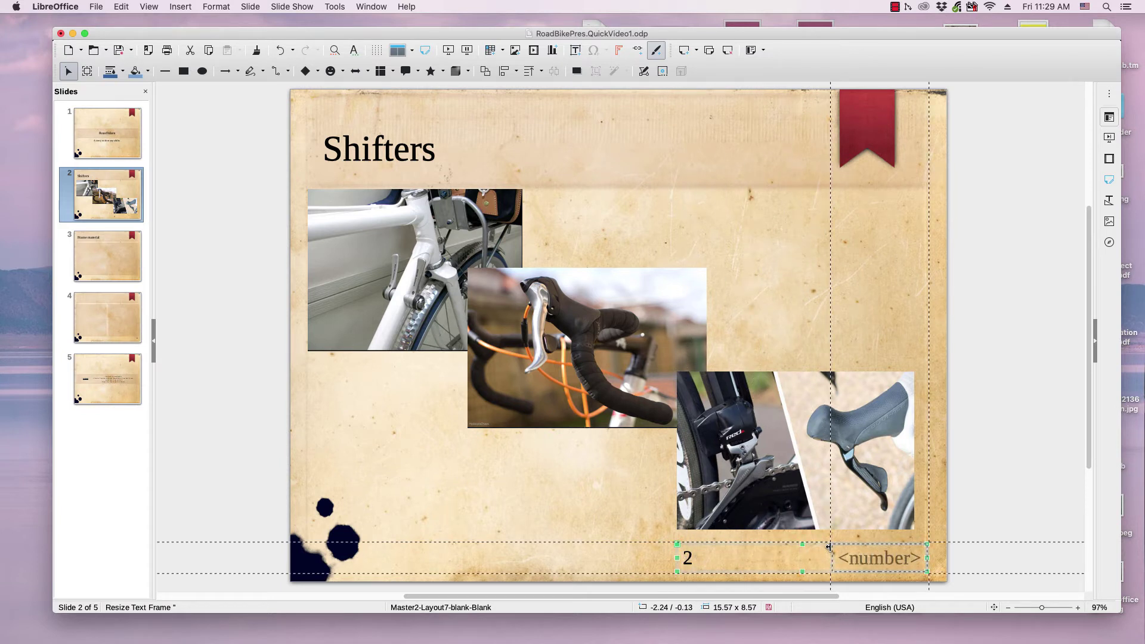
left_click_drag(830, 547, 684, 565)
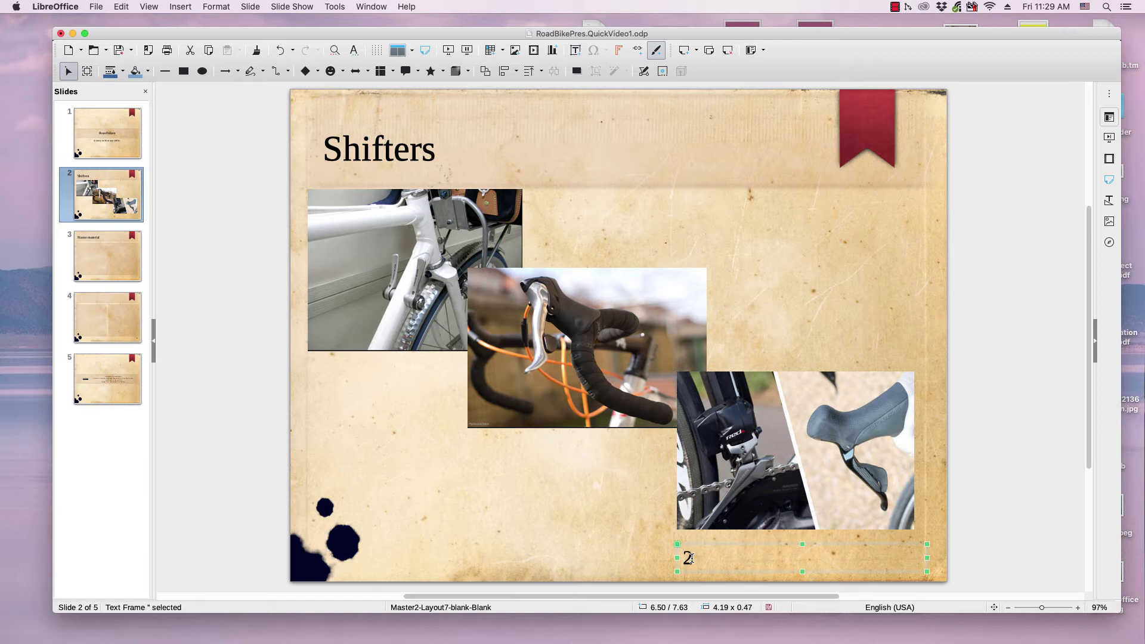
left_click(689, 559)
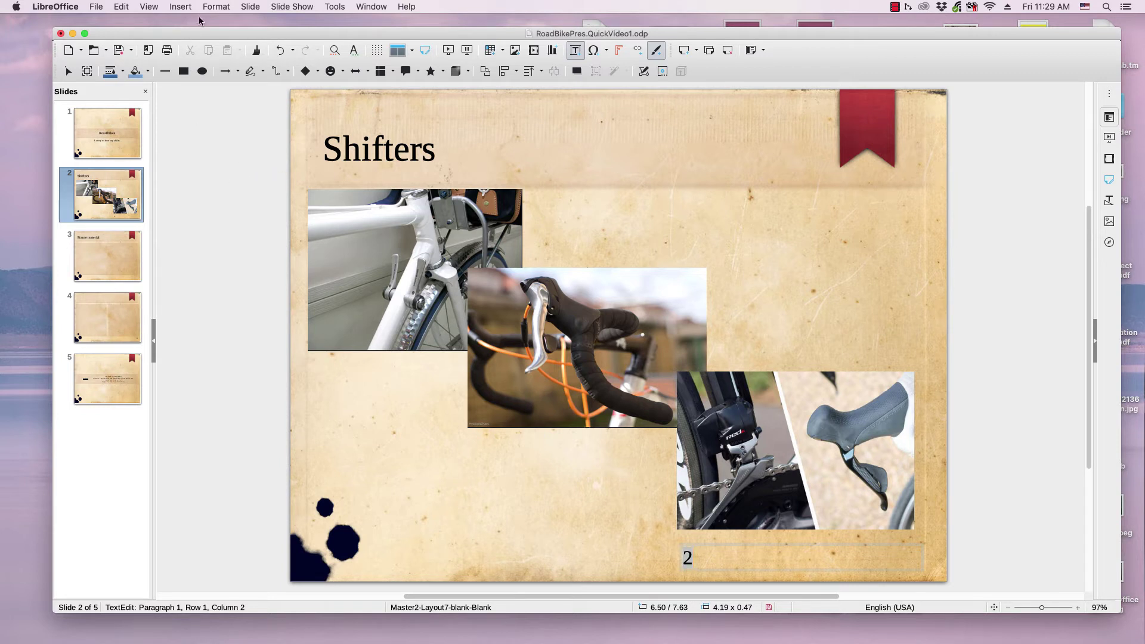
left_click(214, 7)
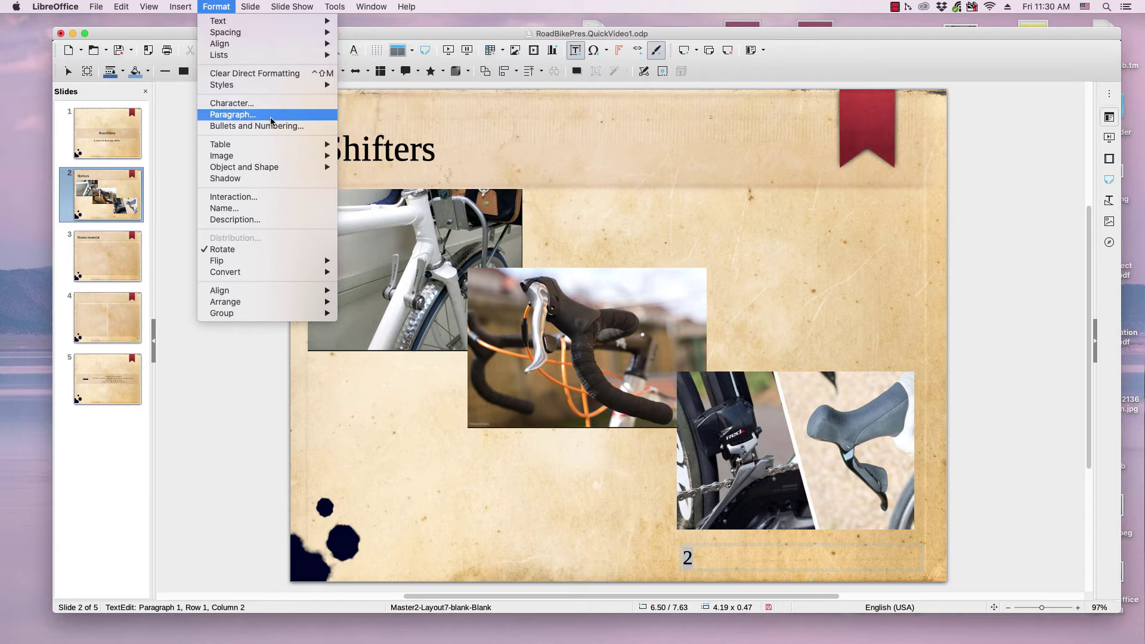
left_click(272, 120)
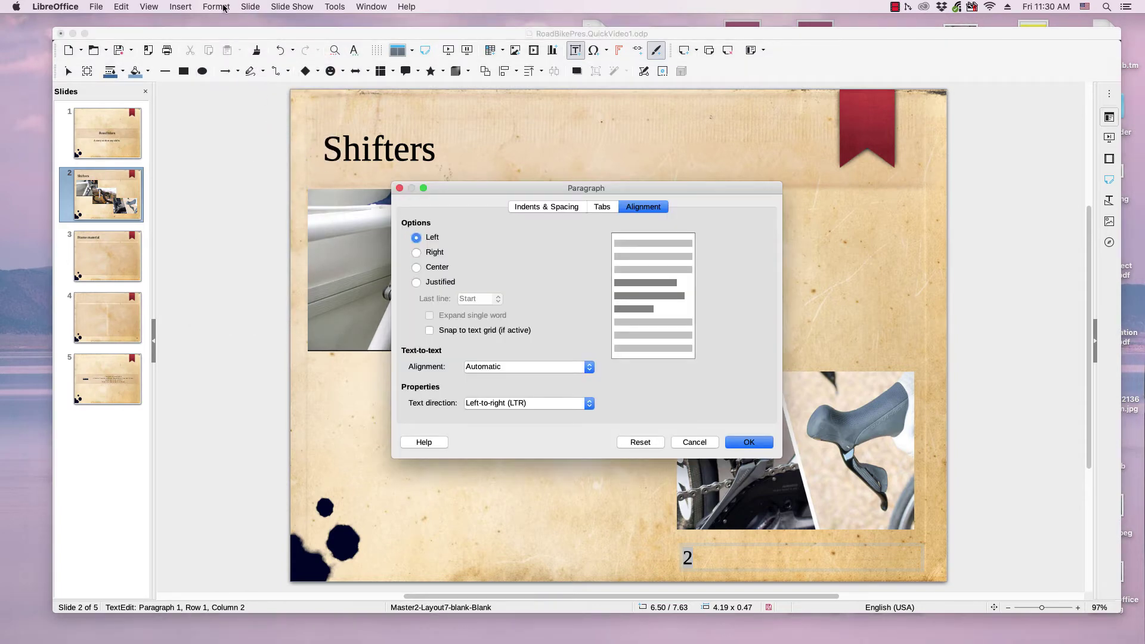
left_click(208, 7)
left_click(694, 442)
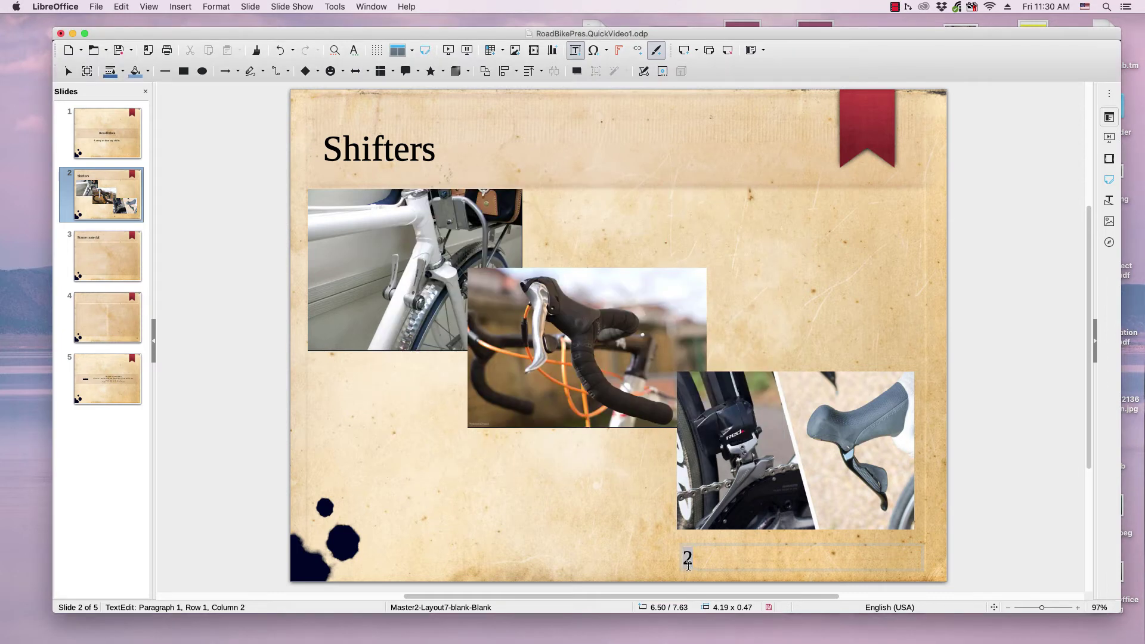
- Right-align the slide number 2 via its Paragraph alignment settings
right_click(686, 560)
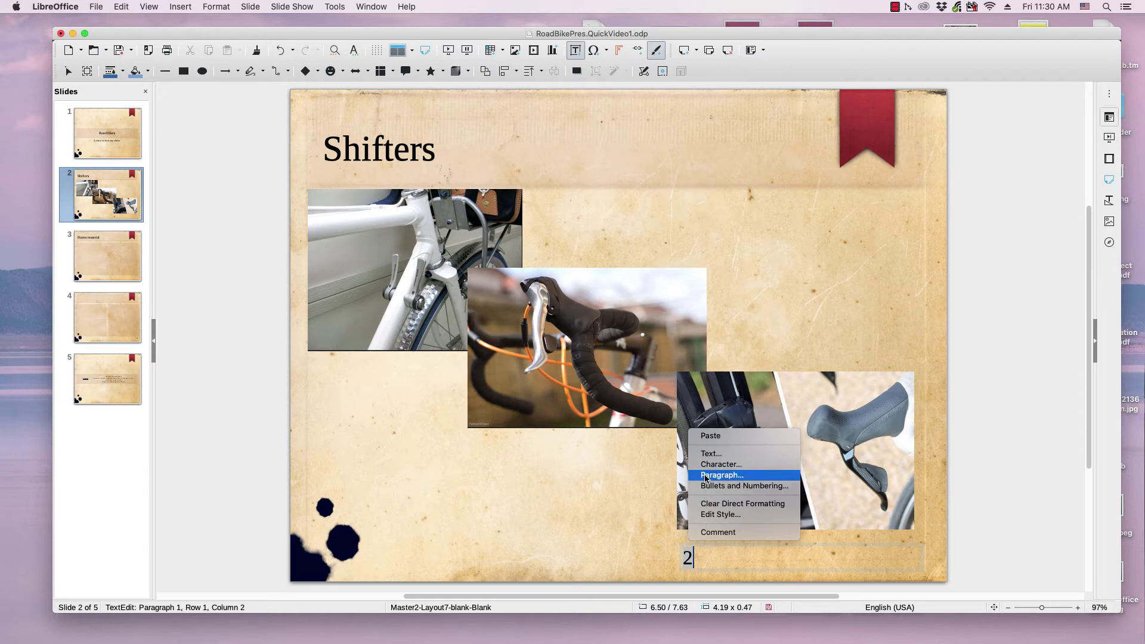
left_click(706, 479)
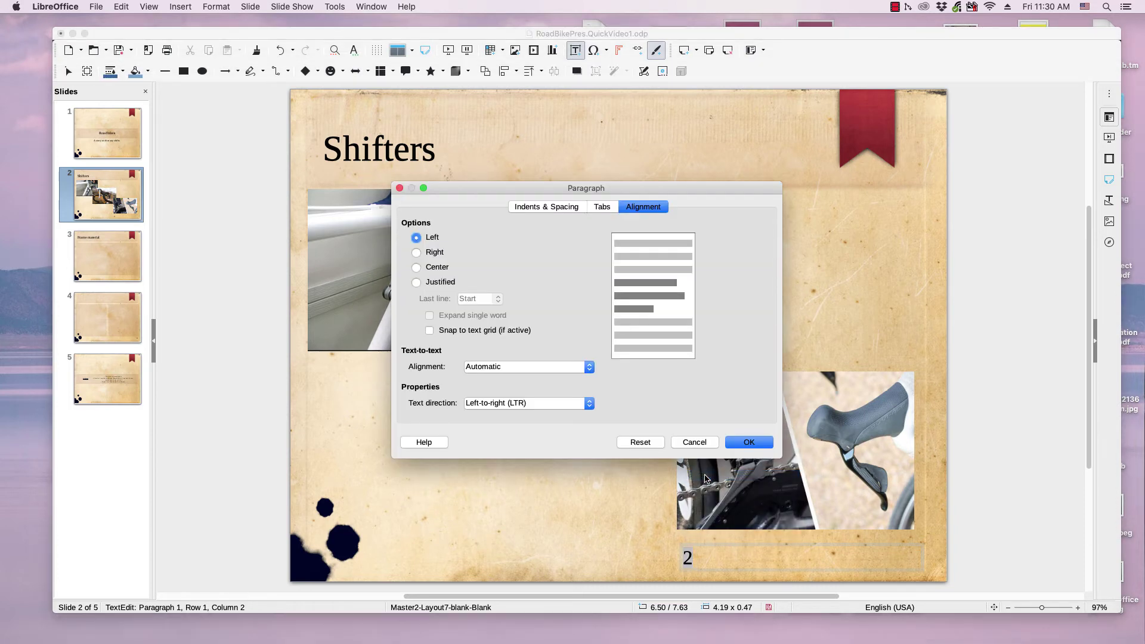
left_click(417, 253)
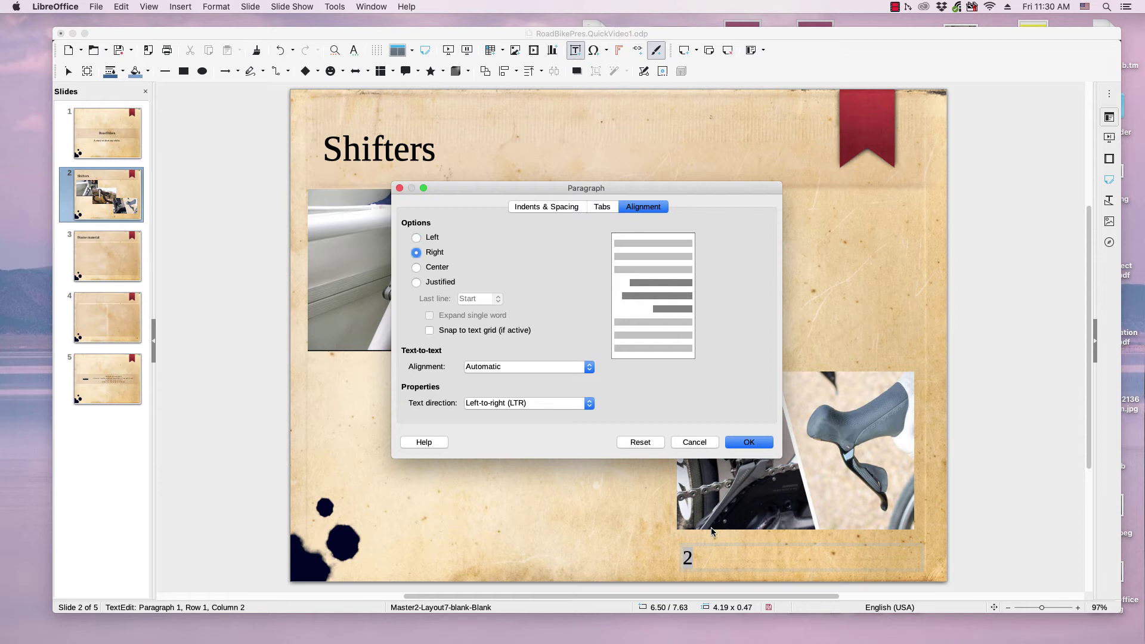
left_click(739, 442)
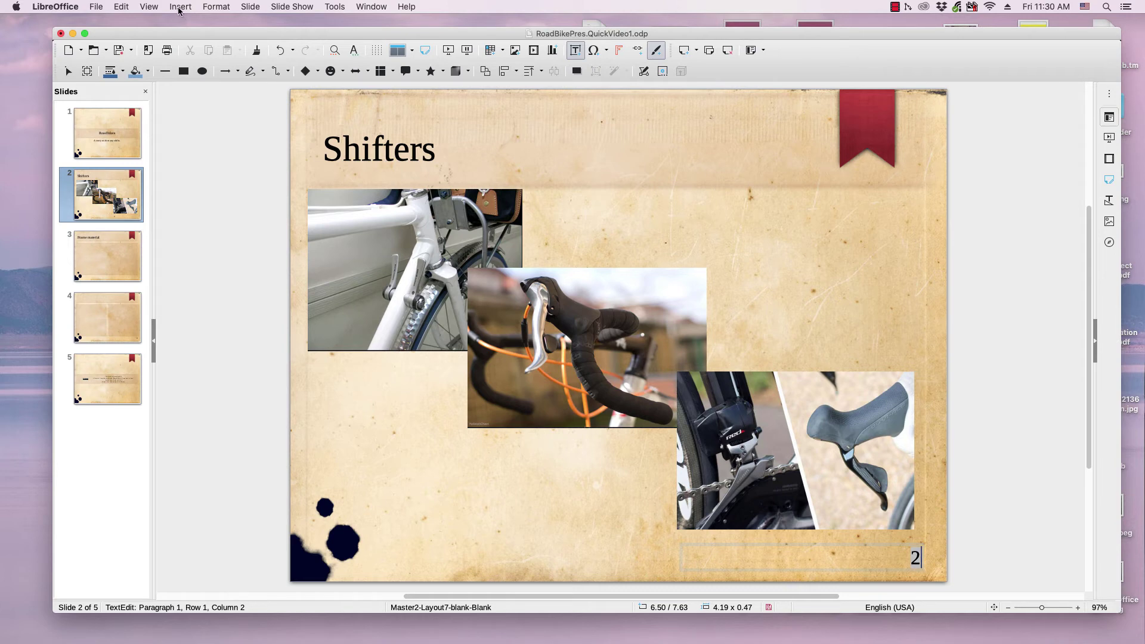
- Draw a new text box on the slide's left side for the label
left_click(181, 9)
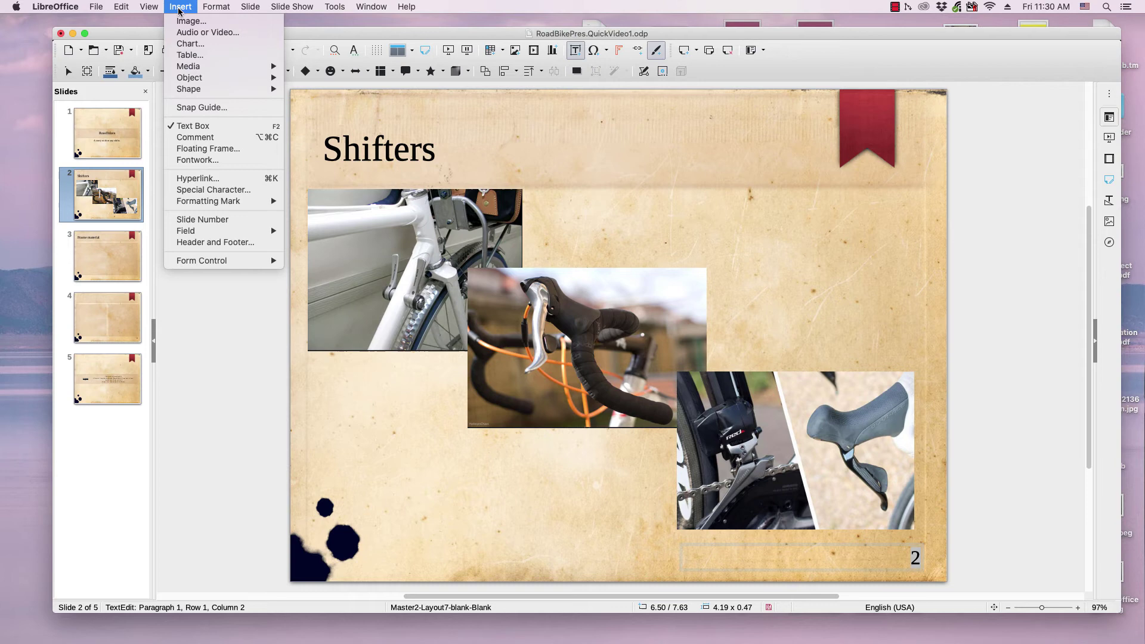
left_click(201, 130)
left_click_drag(348, 409, 453, 473)
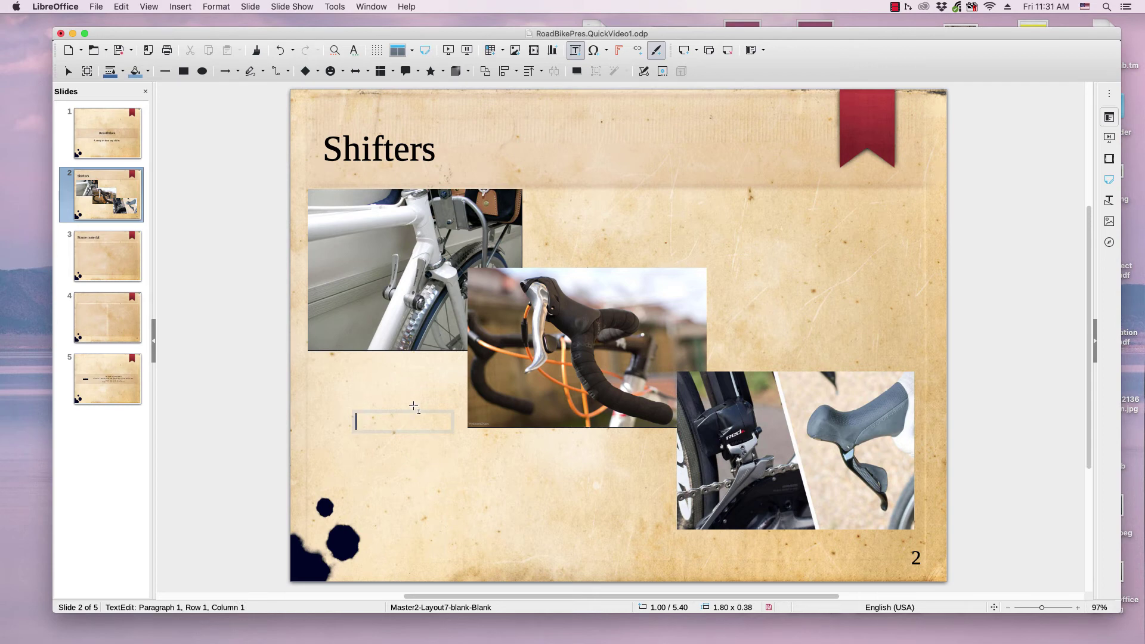
type("Do")
type("wn")
type("tube")
- Place the label below the top-left photo and split it into 'Down tube'
mouse_move(398, 410)
left_mouse_down()
mouse_move(374, 375)
mouse_move(394, 355)
left_mouse_up()
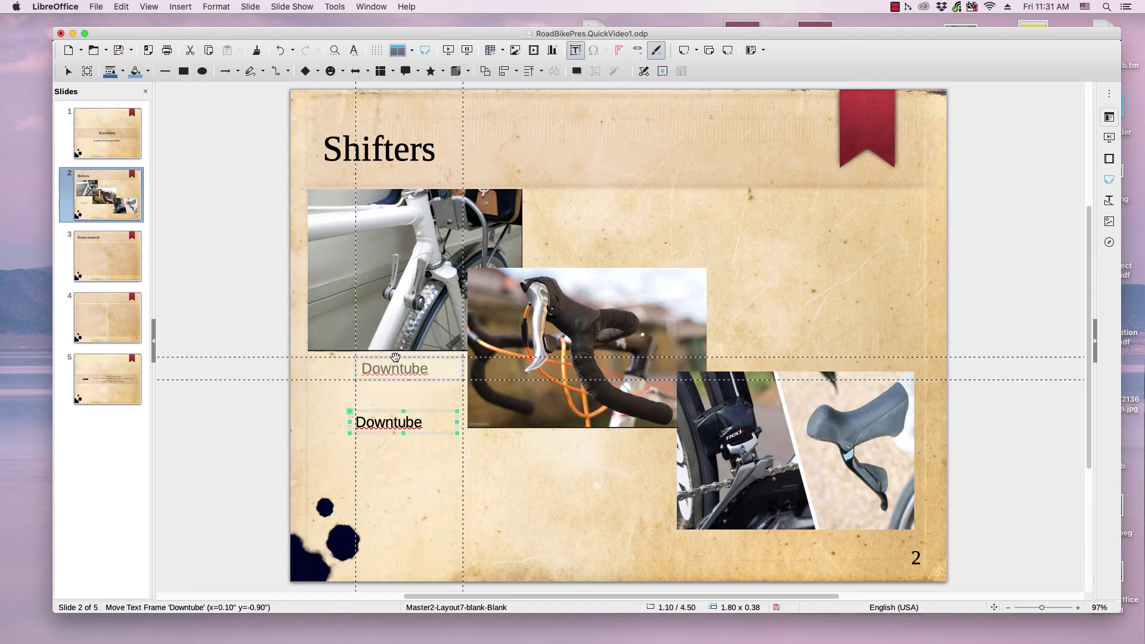
left_click_drag(394, 355, 389, 361)
left_click(385, 373)
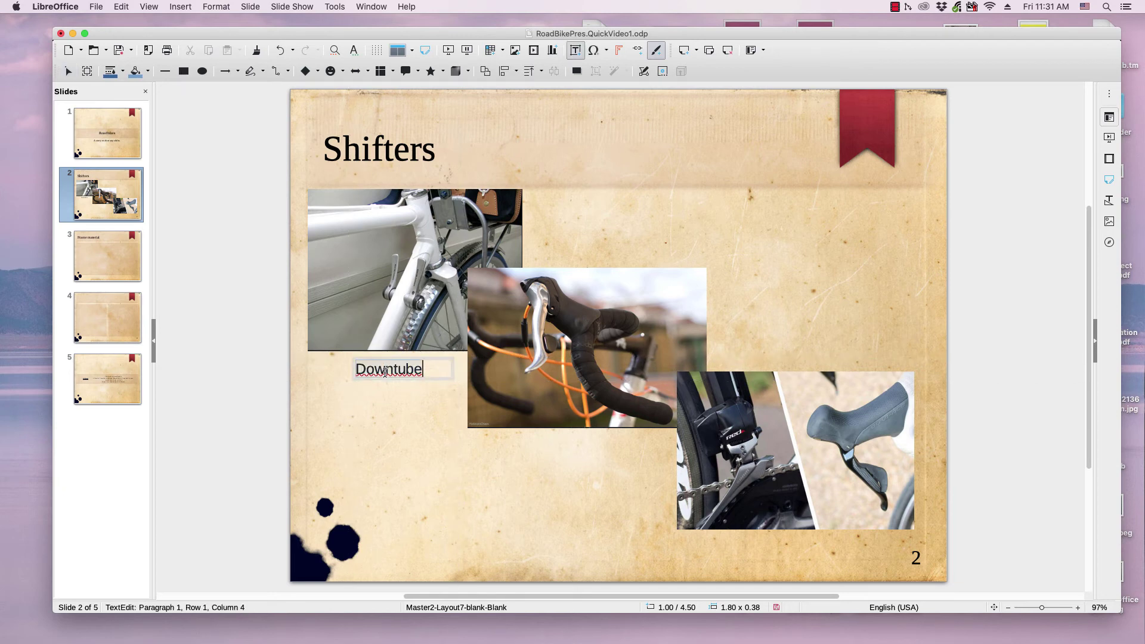
left_click(393, 369)
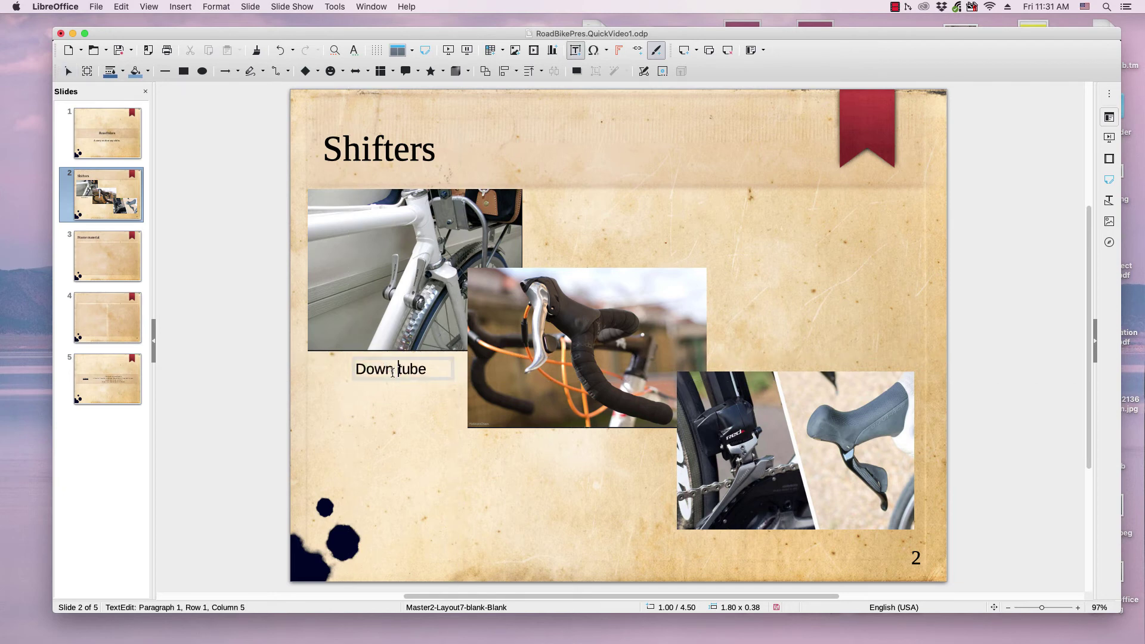
triple_click(393, 370)
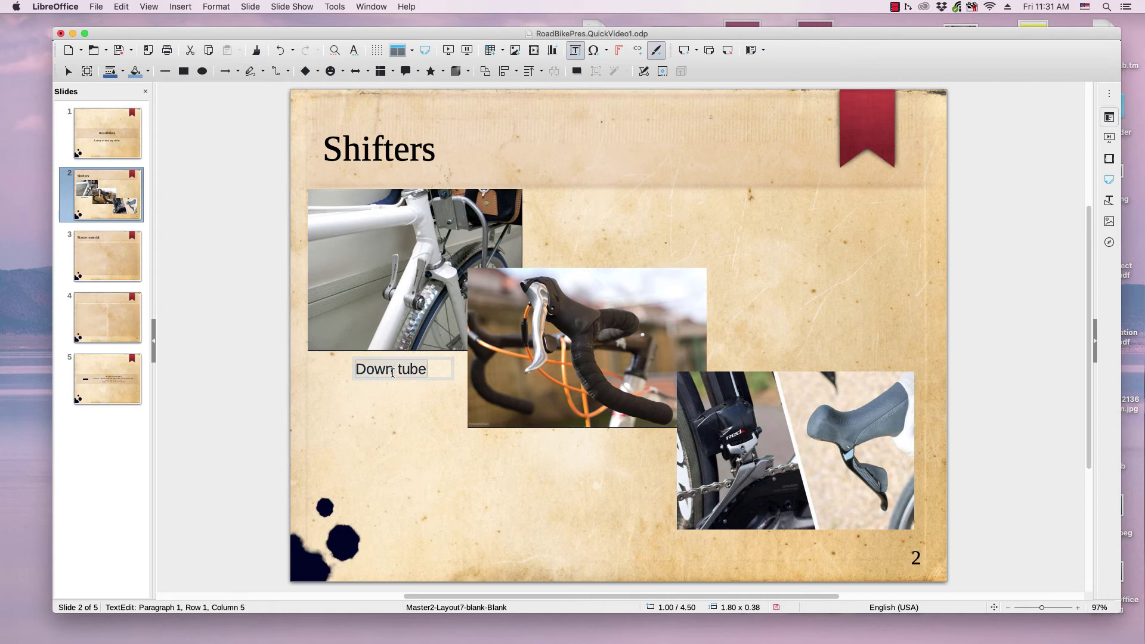
- Centre the 'Down tube' label text via its Paragraph alignment settings
right_click(391, 368)
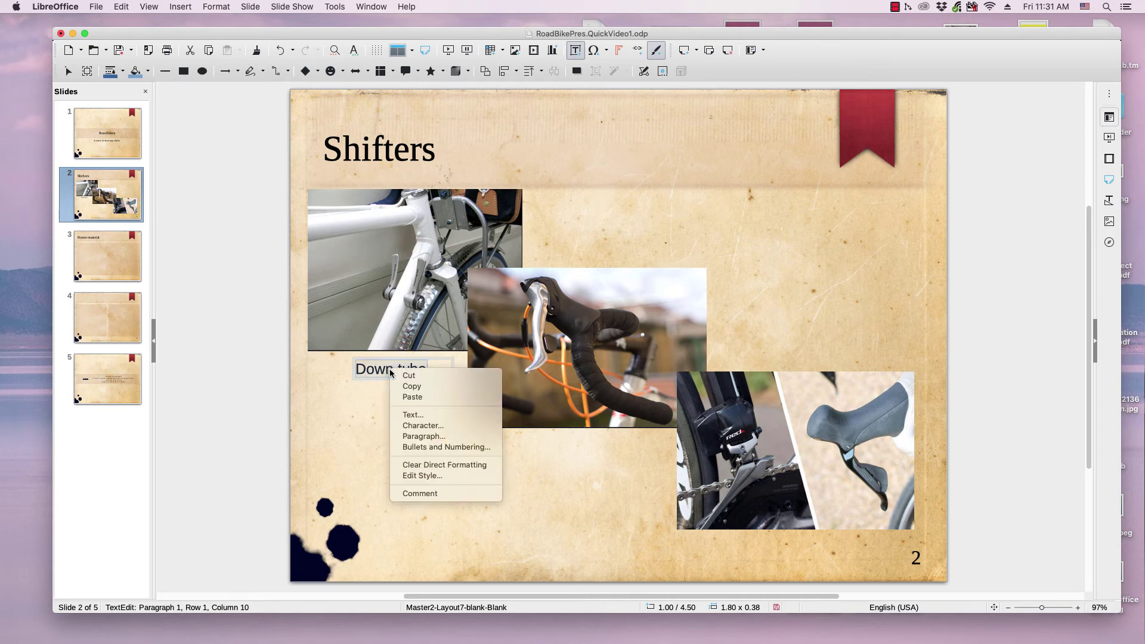
left_click(409, 435)
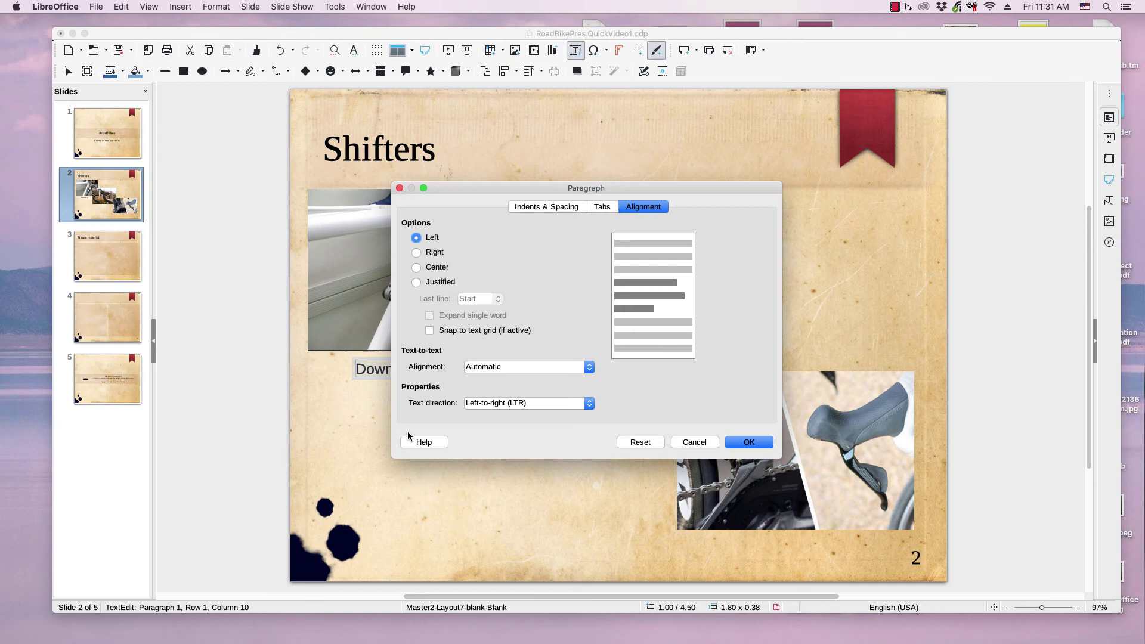
left_click(417, 266)
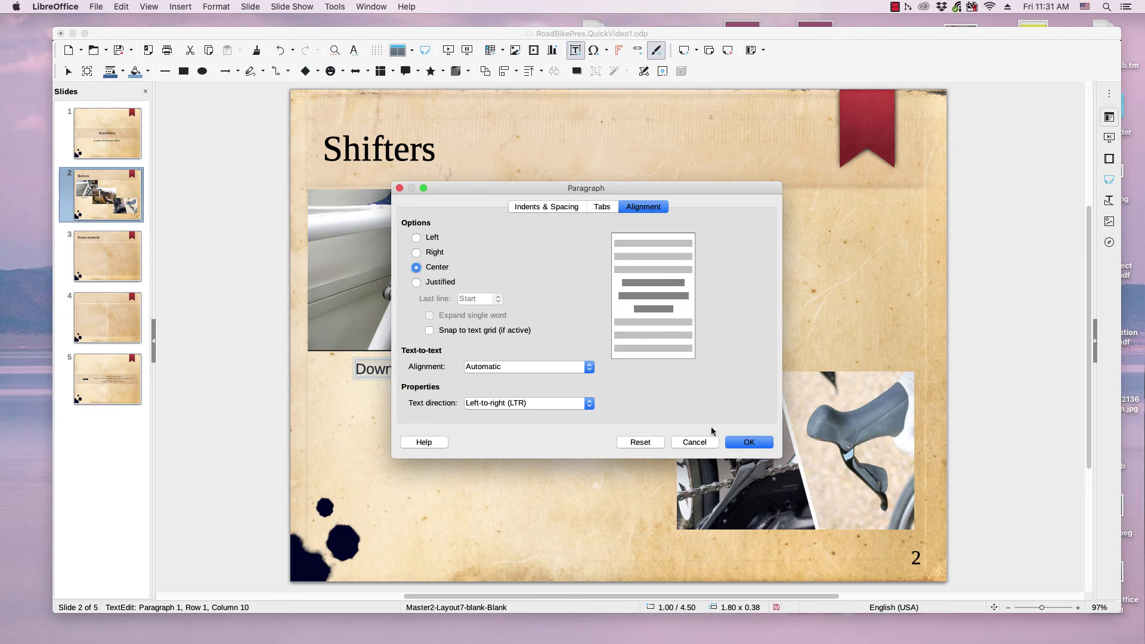
left_click(744, 442)
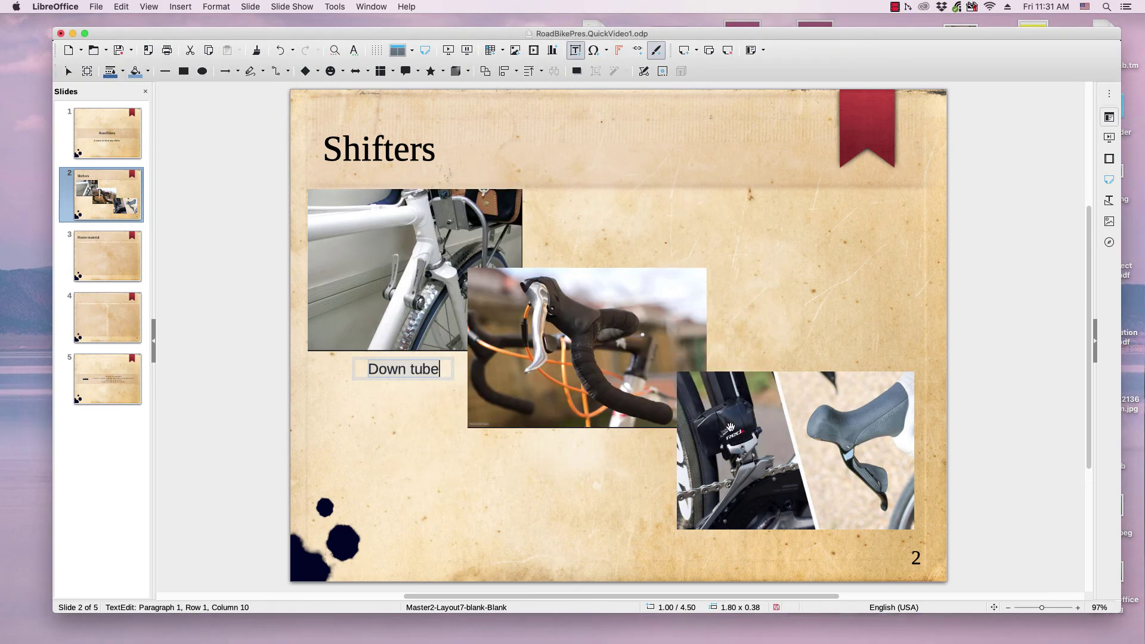